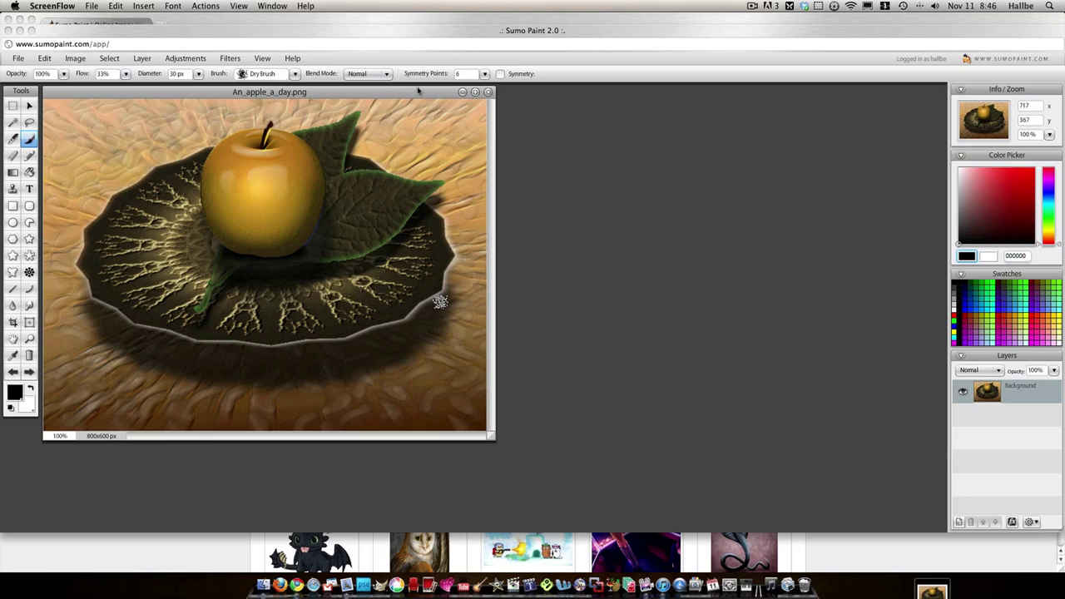
# Bring Chrome forward and maximize the An_apple_a_day.png document window
pyautogui.click(418, 94)
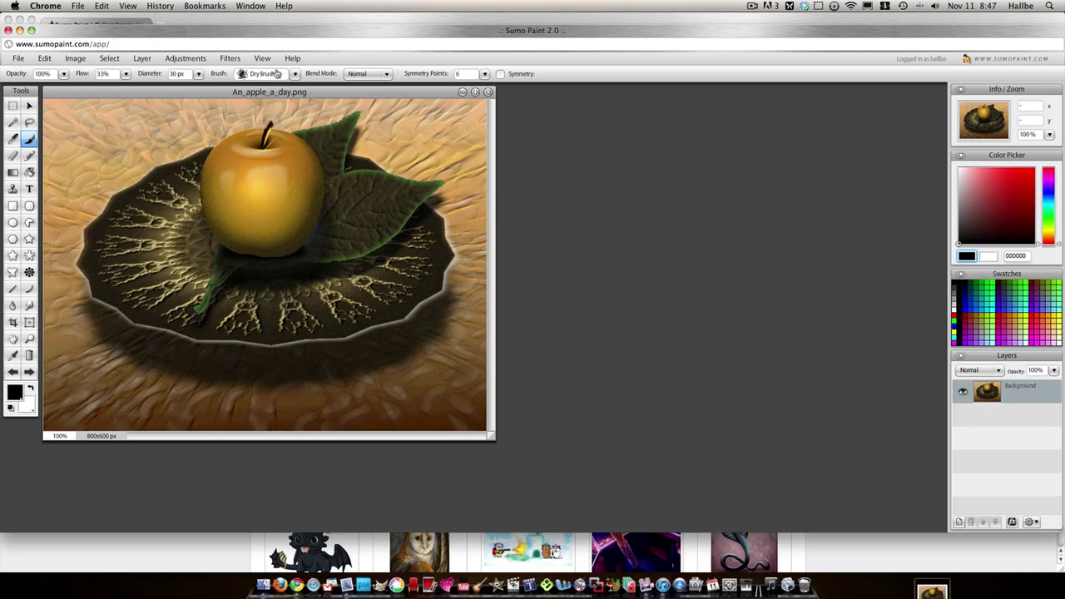
pyautogui.click(476, 93)
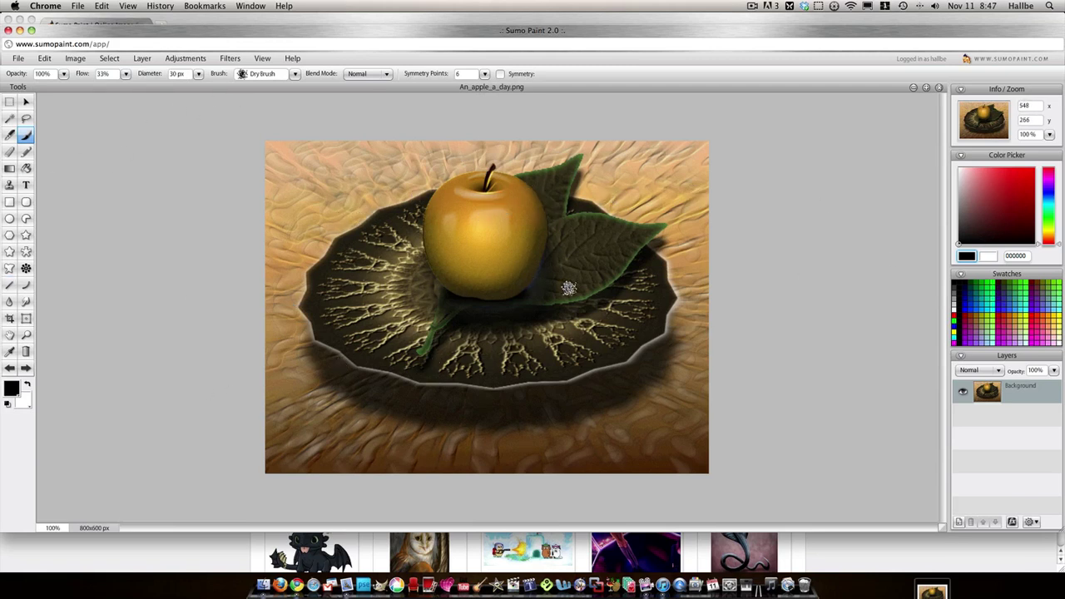
# Zoom the canvas to about 208% and pick the Lasso tool
pyautogui.click(1050, 134)
pyautogui.moveTo(1003, 147)
pyautogui.mouseDown()
pyautogui.moveTo(991, 150)
pyautogui.moveTo(1013, 147)
pyautogui.mouseUp()
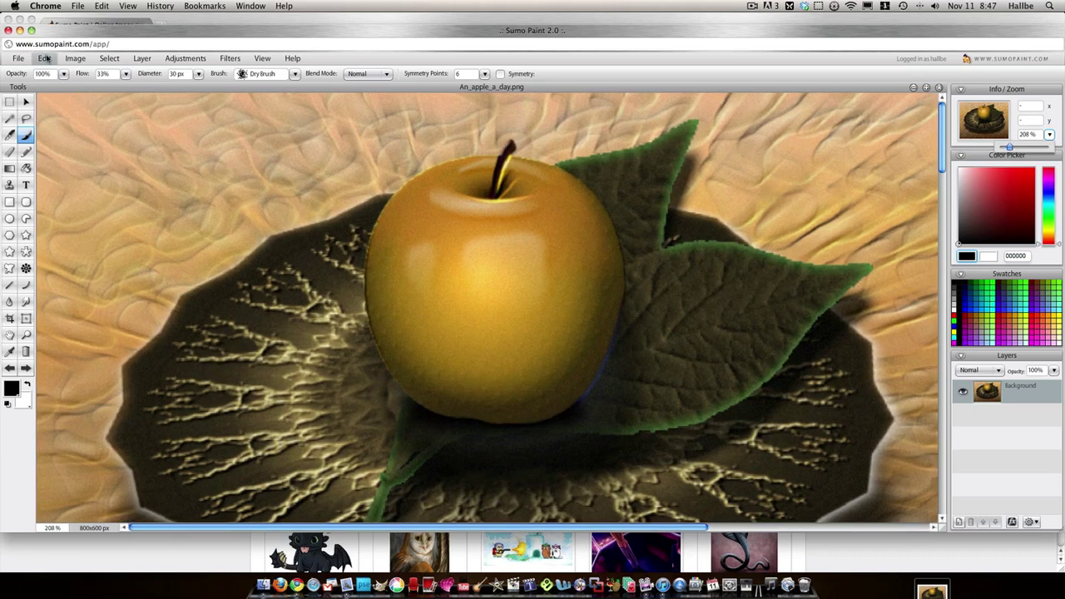
pyautogui.click(26, 123)
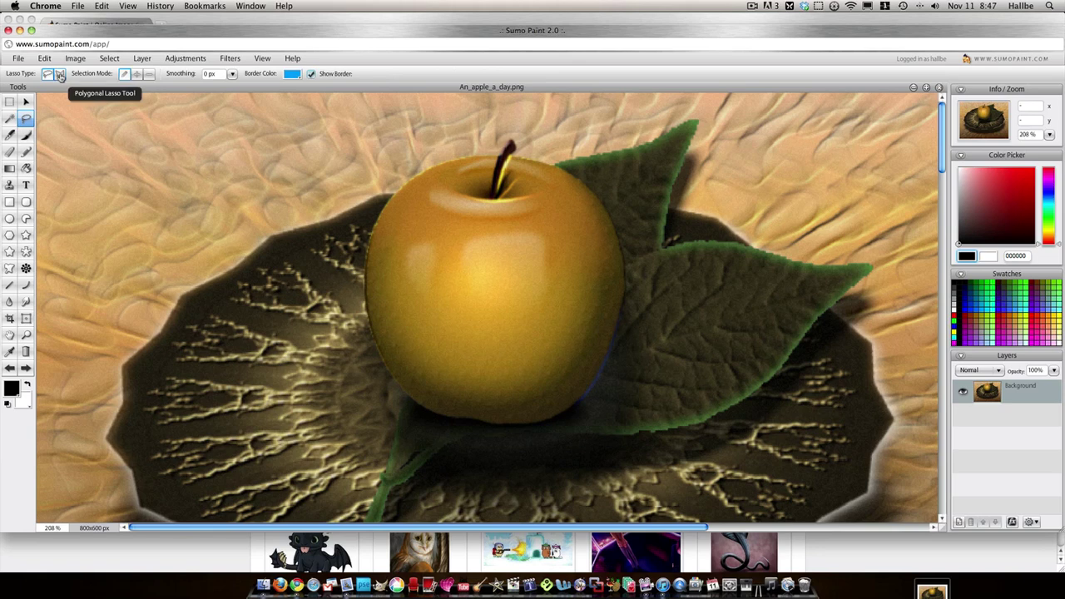
# Trace a polygonal lasso outline around the gold apple, starting and closing at its stem
pyautogui.click(60, 75)
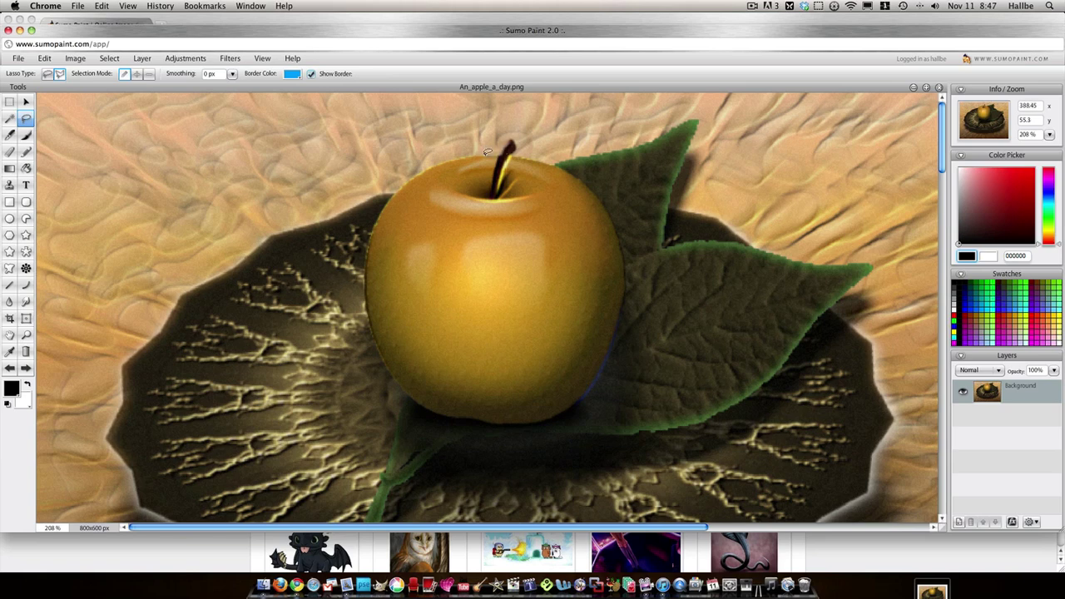
pyautogui.moveTo(472, 153); pyautogui.dragTo(463, 152)
pyautogui.moveTo(462, 154)
pyautogui.mouseDown()
pyautogui.moveTo(371, 174)
pyautogui.moveTo(384, 197)
pyautogui.moveTo(400, 185)
pyautogui.moveTo(366, 236)
pyautogui.moveTo(378, 235)
pyautogui.moveTo(375, 219)
pyautogui.moveTo(354, 306)
pyautogui.moveTo(369, 254)
pyautogui.moveTo(372, 321)
pyautogui.mouseUp()
pyautogui.moveTo(370, 317); pyautogui.dragTo(387, 355)
pyautogui.moveTo(379, 344)
pyautogui.mouseDown()
pyautogui.moveTo(396, 380)
pyautogui.moveTo(392, 367)
pyautogui.moveTo(441, 414)
pyautogui.moveTo(546, 413)
pyautogui.moveTo(538, 417)
pyautogui.moveTo(601, 391)
pyautogui.moveTo(588, 387)
pyautogui.moveTo(618, 330)
pyautogui.moveTo(624, 247)
pyautogui.moveTo(599, 193)
pyautogui.moveTo(553, 158)
pyautogui.mouseUp()
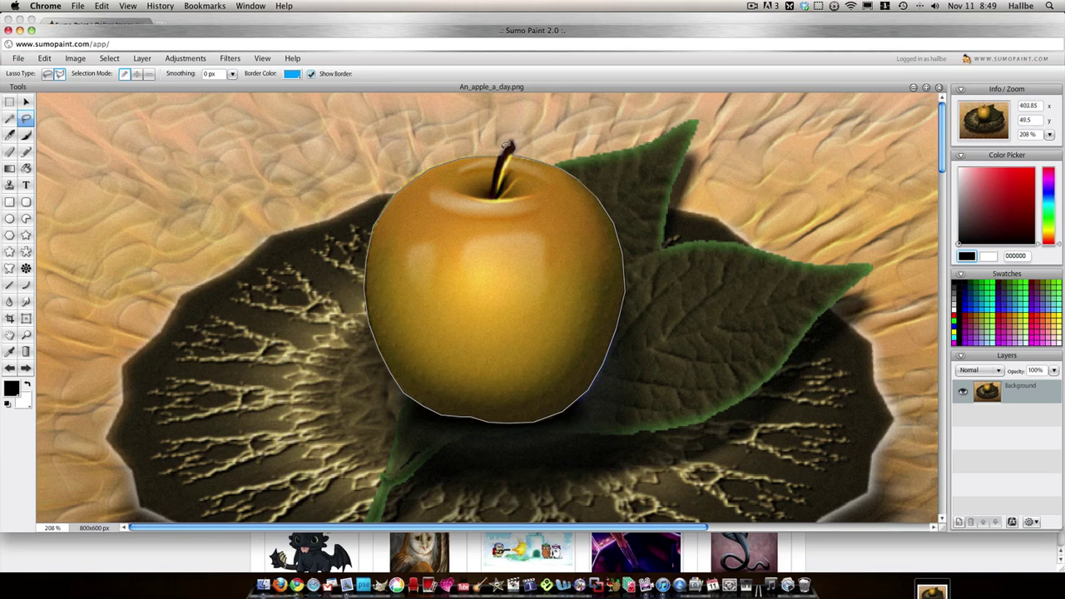
pyautogui.moveTo(497, 152); pyautogui.dragTo(498, 152)
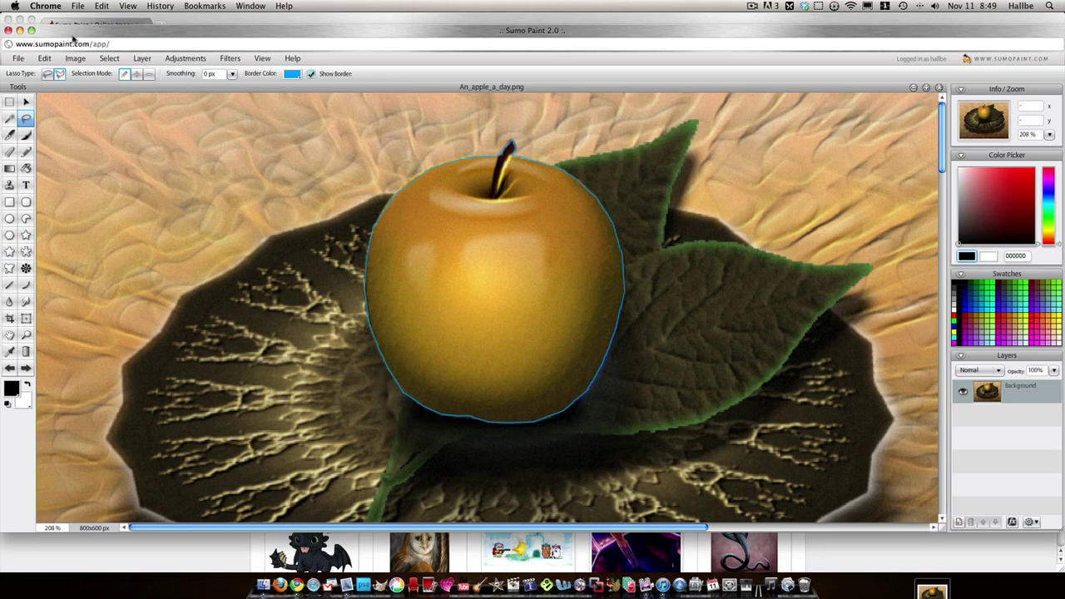
# Apply Select > Feather with a Feather Size of 10 to the apple selection
pyautogui.click(117, 60)
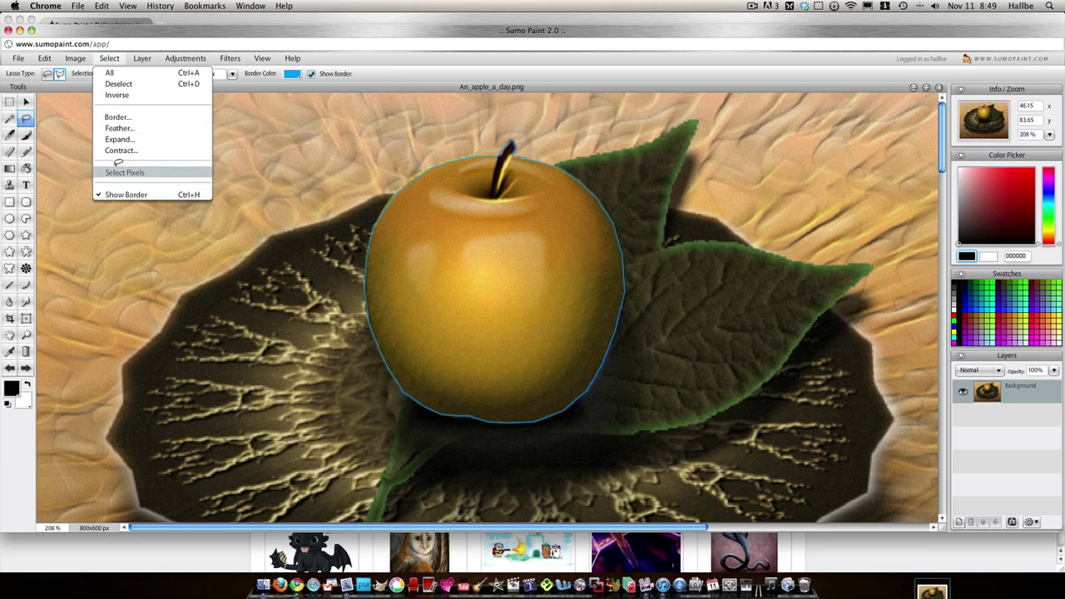
pyautogui.click(119, 128)
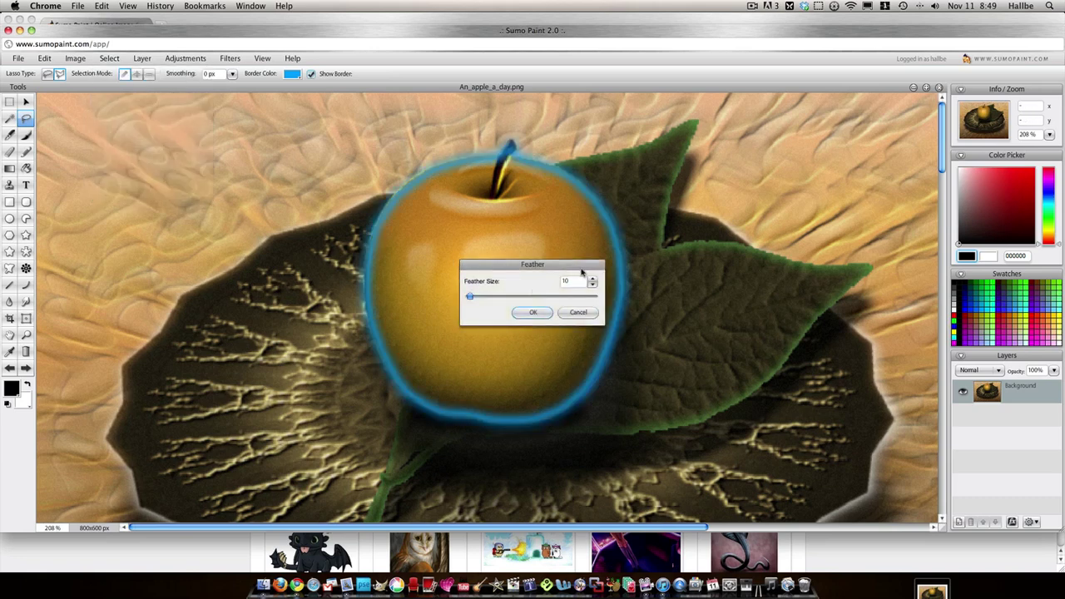
pyautogui.moveTo(571, 271); pyautogui.dragTo(883, 258)
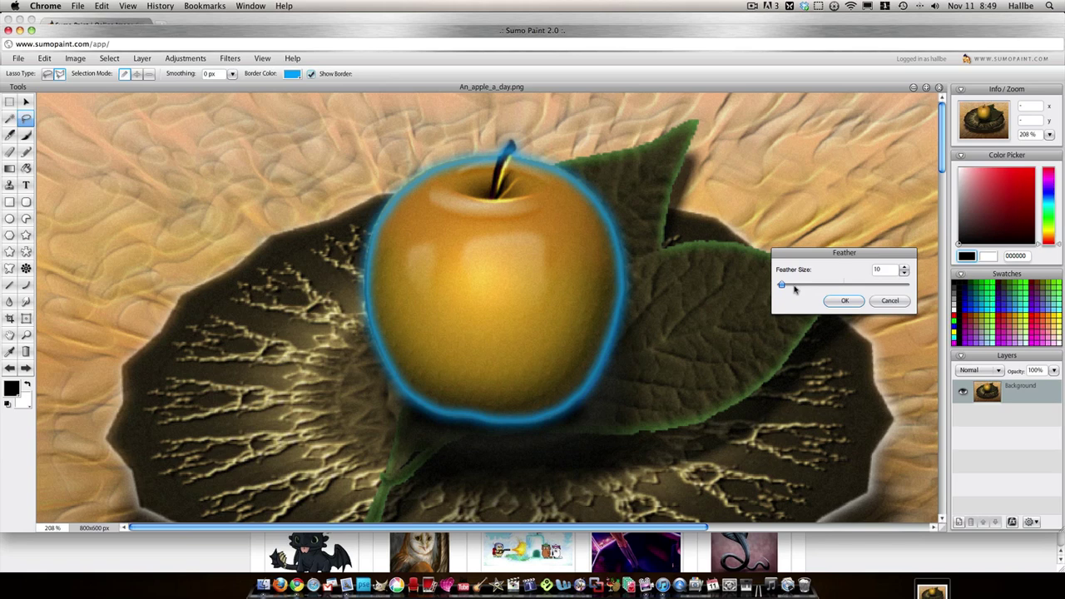
pyautogui.moveTo(783, 287); pyautogui.dragTo(779, 288)
pyautogui.click(844, 301)
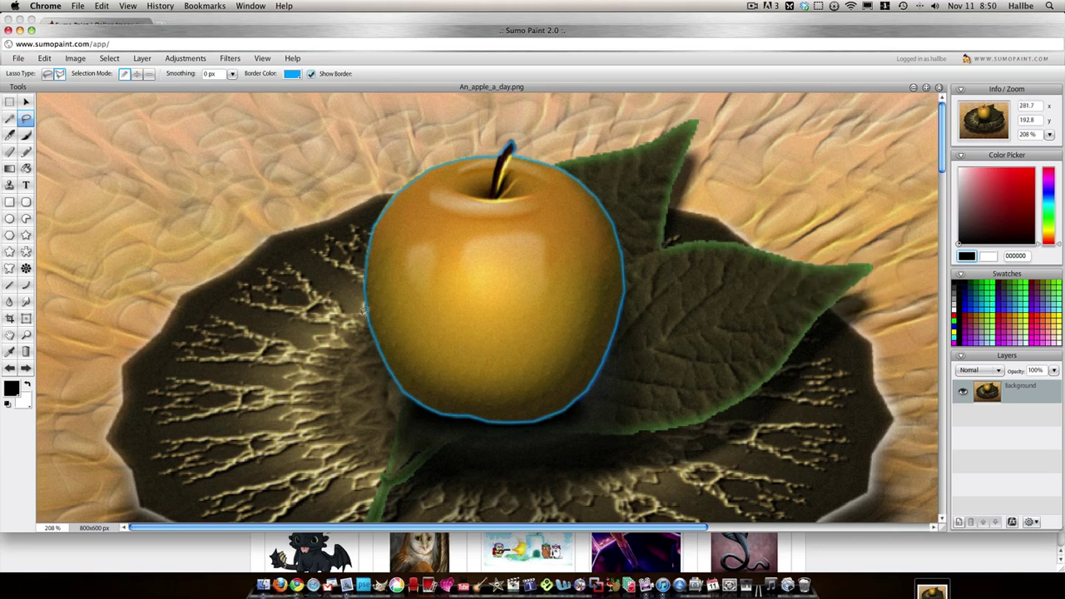
# Copy and paste the selected apple onto Layer 1, toggling Background visibility to check it
pyautogui.click(42, 60)
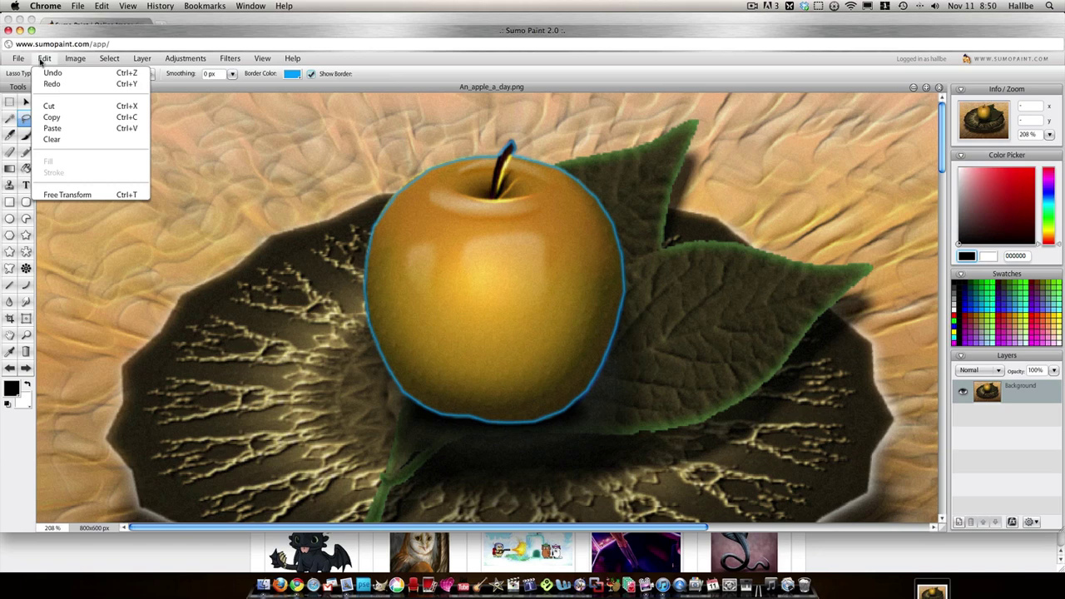
pyautogui.click(73, 117)
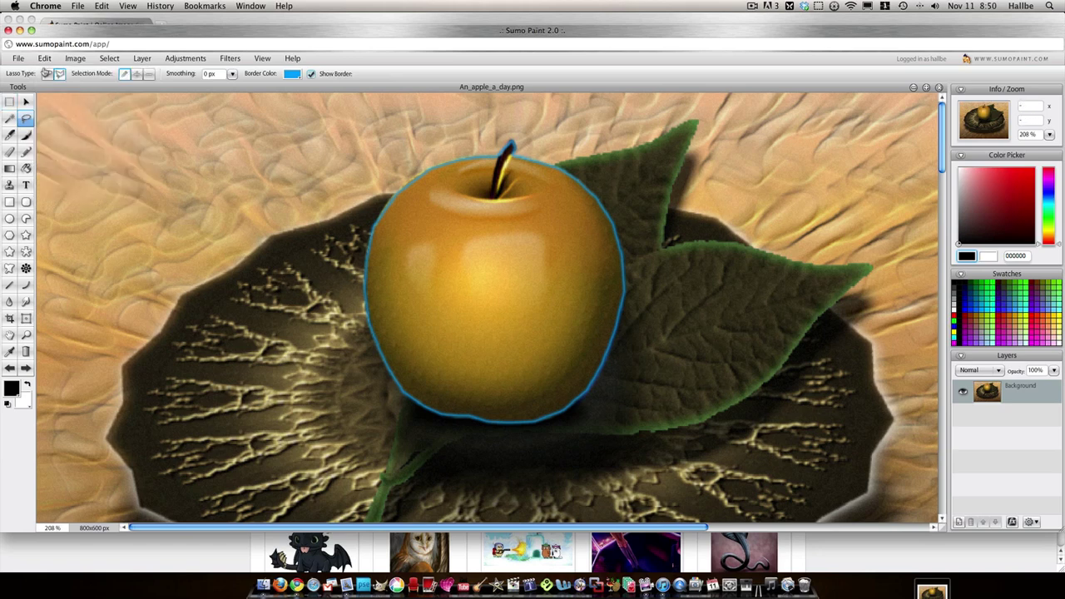
pyautogui.click(44, 58)
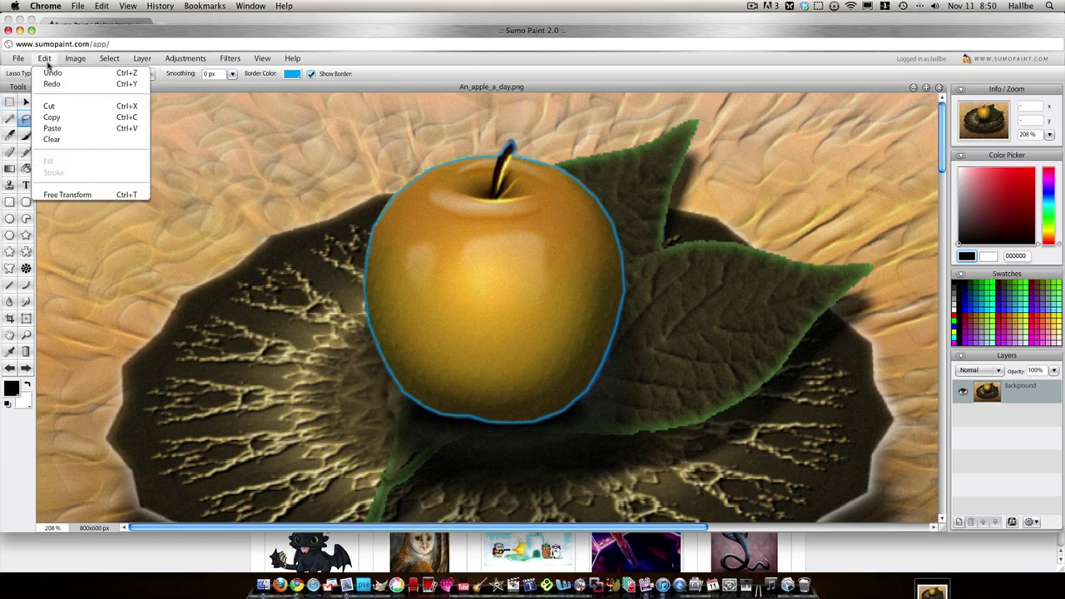
pyautogui.click(53, 128)
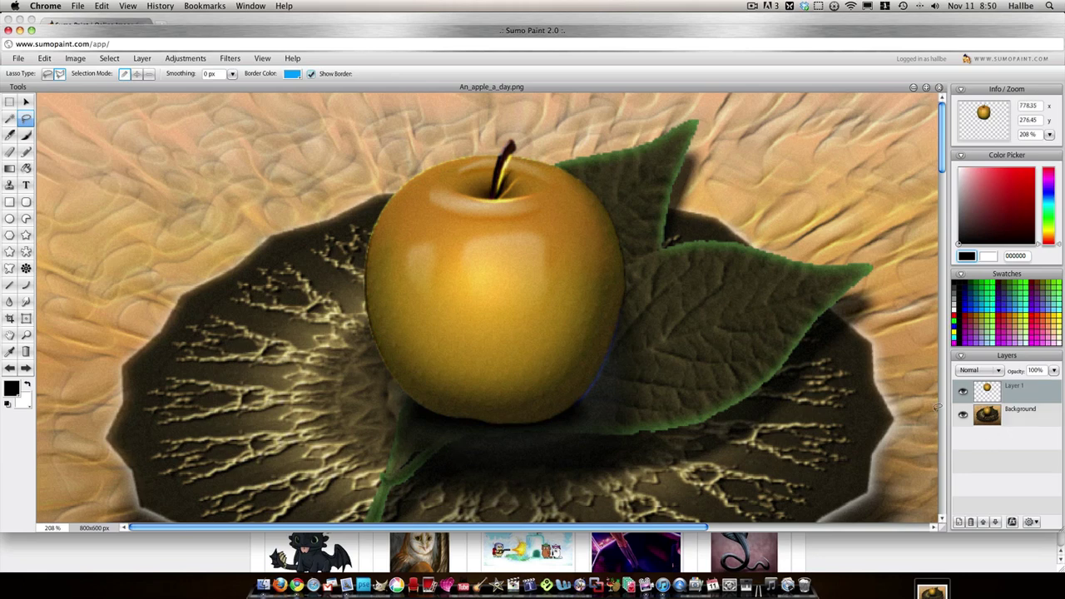
pyautogui.click(962, 416)
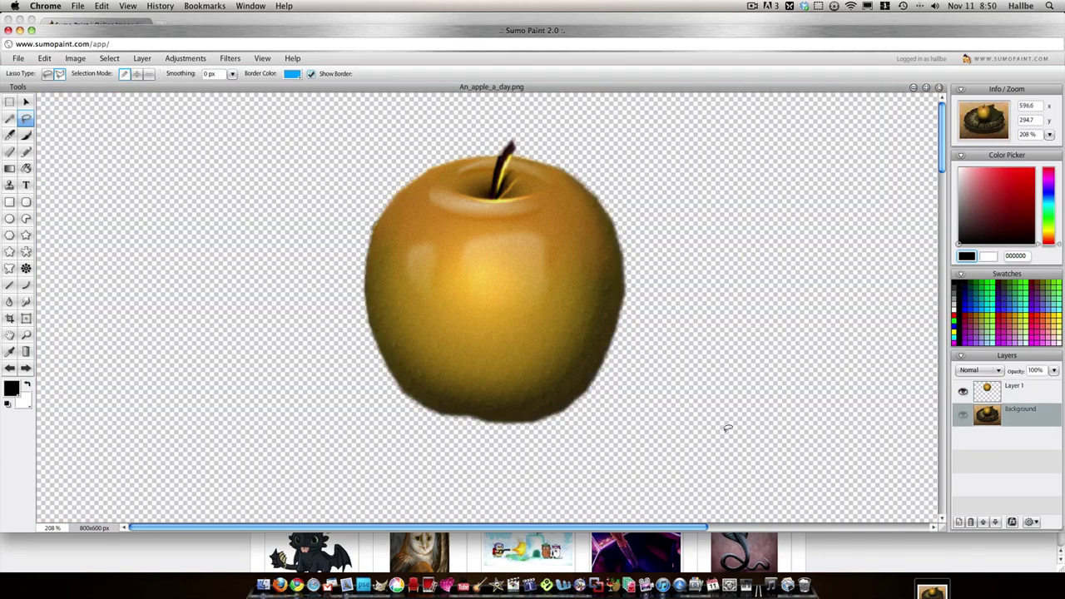
pyautogui.click(963, 417)
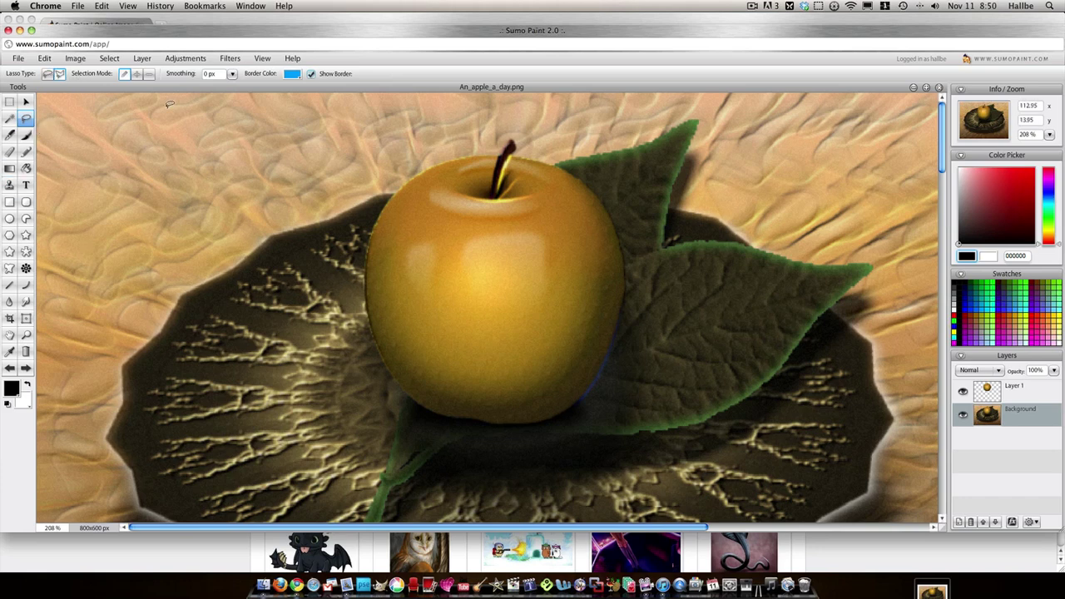
# Set zoom to 100% and free-transform the pasted apple, moving it down-left of the original
pyautogui.click(1029, 134)
pyautogui.write('100')
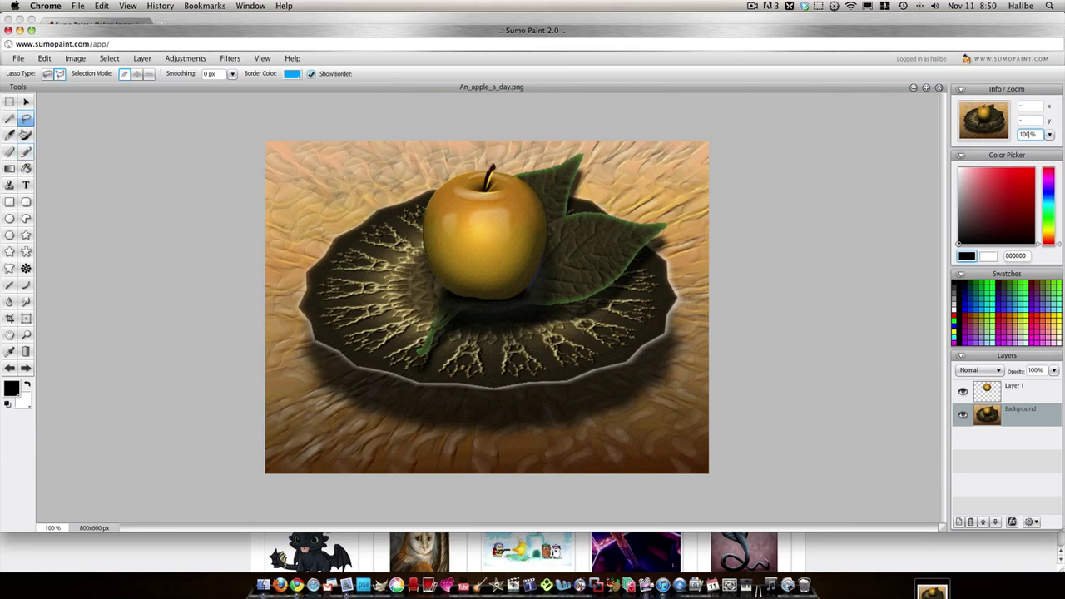
pyautogui.click(25, 101)
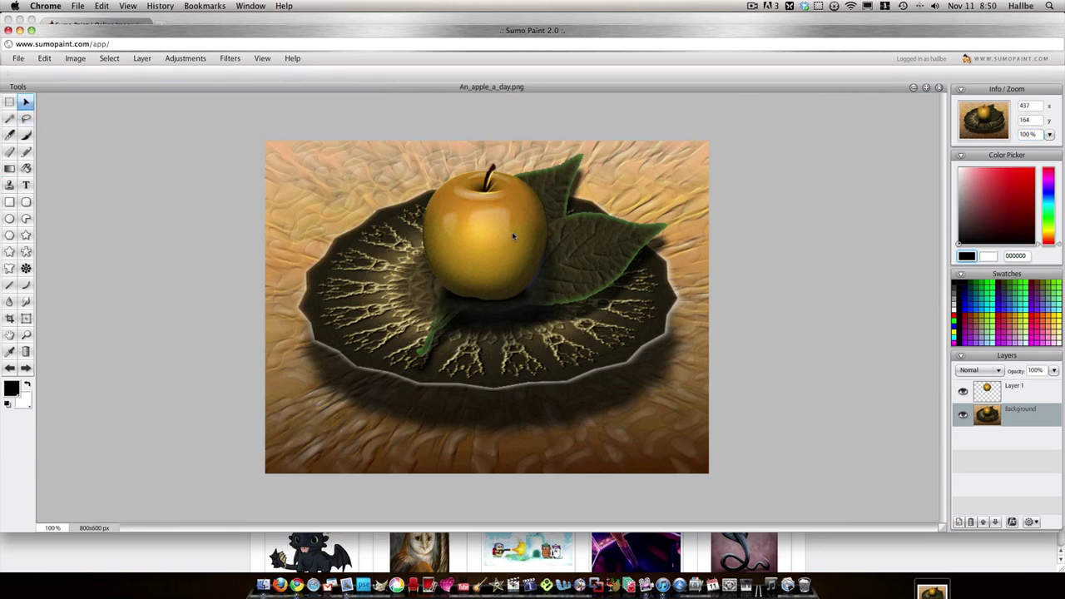
pyautogui.rightClick(467, 248)
pyautogui.click(468, 249)
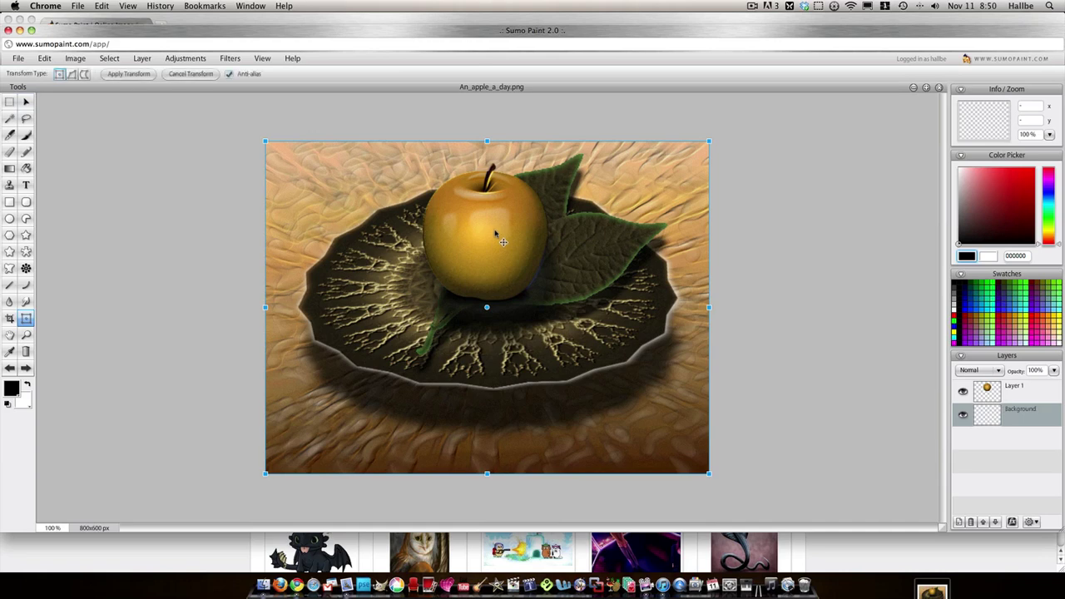
pyautogui.click(25, 101)
pyautogui.rightClick(467, 193)
pyautogui.click(469, 193)
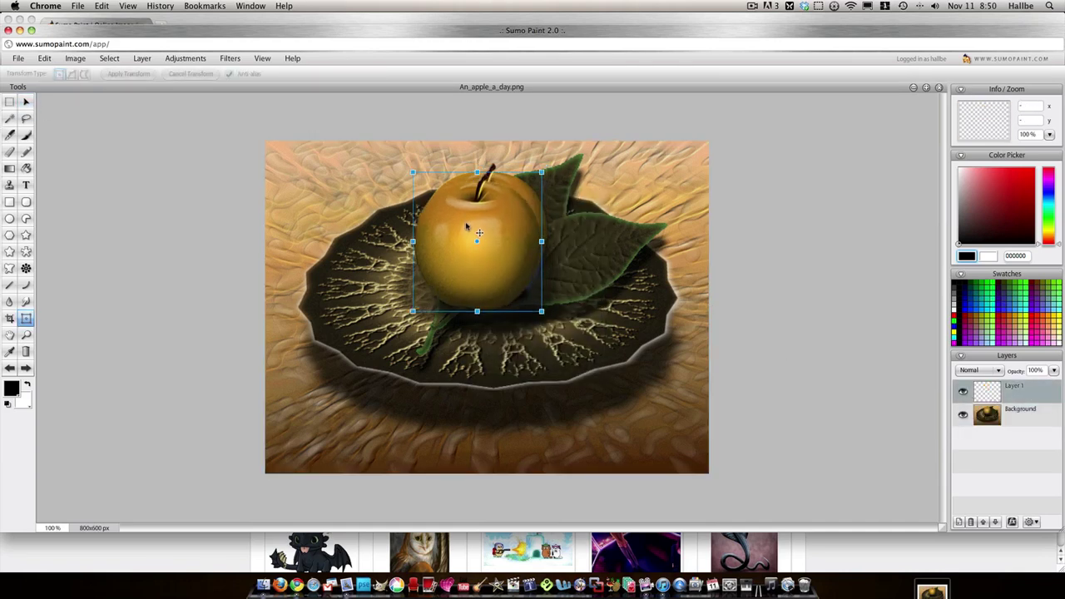
pyautogui.moveTo(493, 221); pyautogui.dragTo(431, 270)
# Scale the copied apple down and position it in front-left of the original
pyautogui.rightClick(431, 271)
pyautogui.click(427, 350)
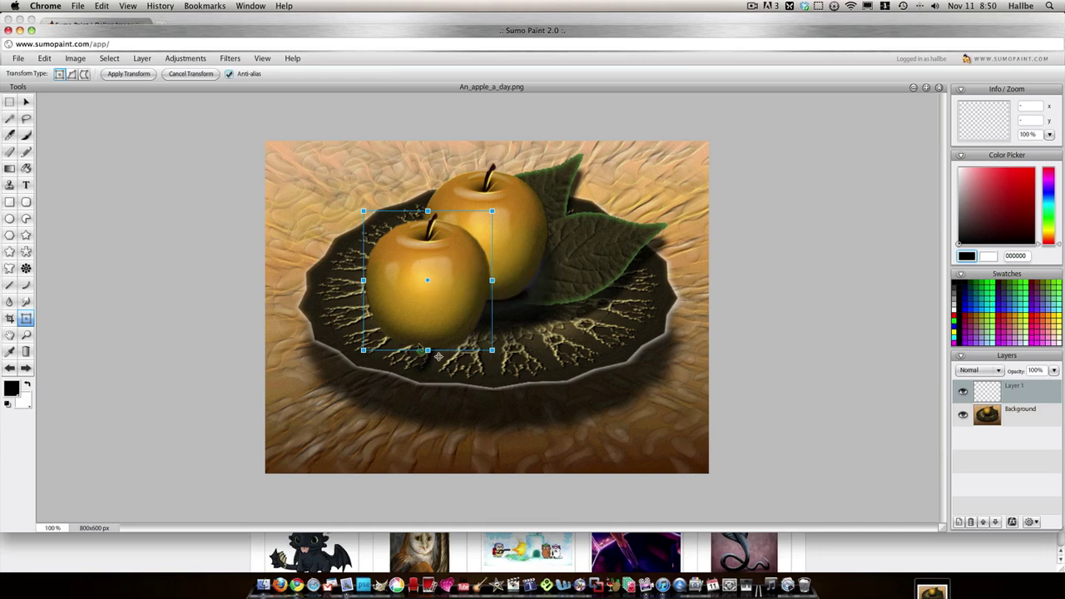
pyautogui.moveTo(426, 350); pyautogui.dragTo(427, 367)
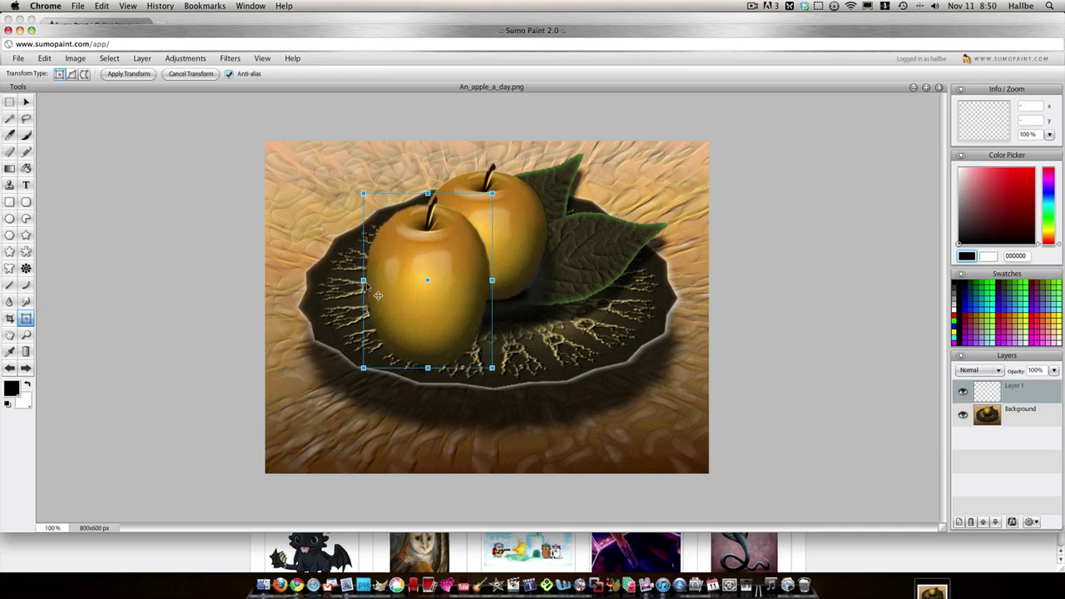
pyautogui.moveTo(379, 293); pyautogui.dragTo(420, 285)
pyautogui.moveTo(540, 281); pyautogui.dragTo(533, 281)
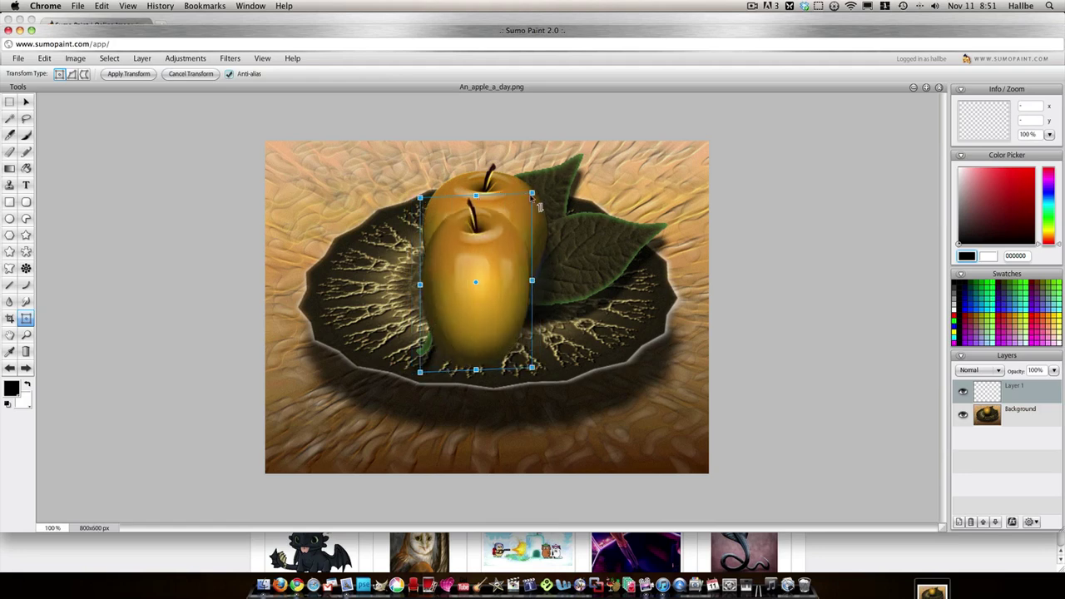
pyautogui.moveTo(532, 194); pyautogui.dragTo(527, 207)
pyautogui.moveTo(521, 227); pyautogui.dragTo(419, 239)
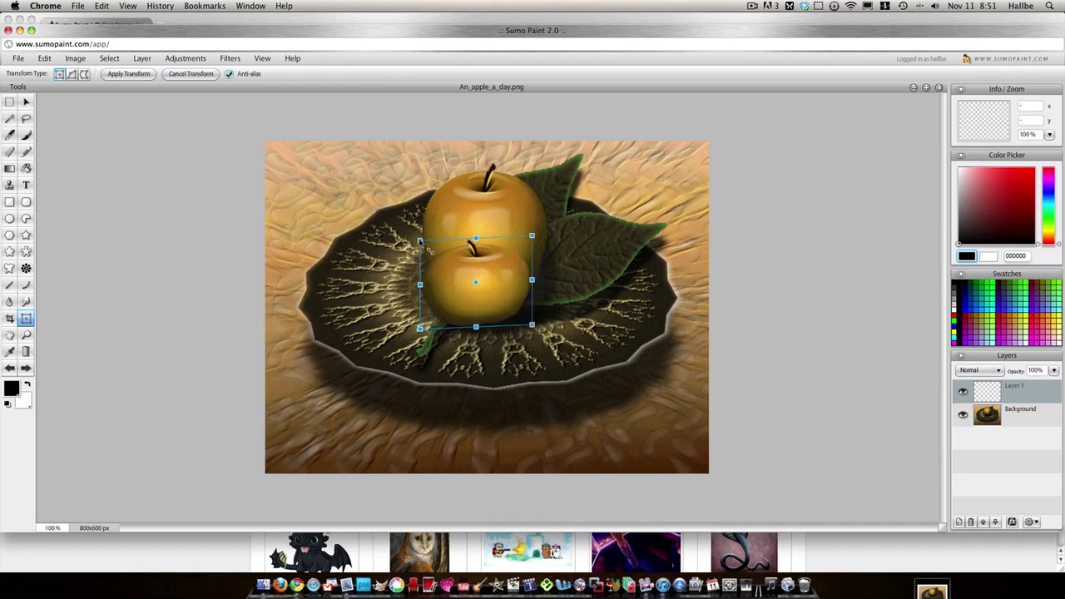
pyautogui.moveTo(491, 308); pyautogui.dragTo(460, 311)
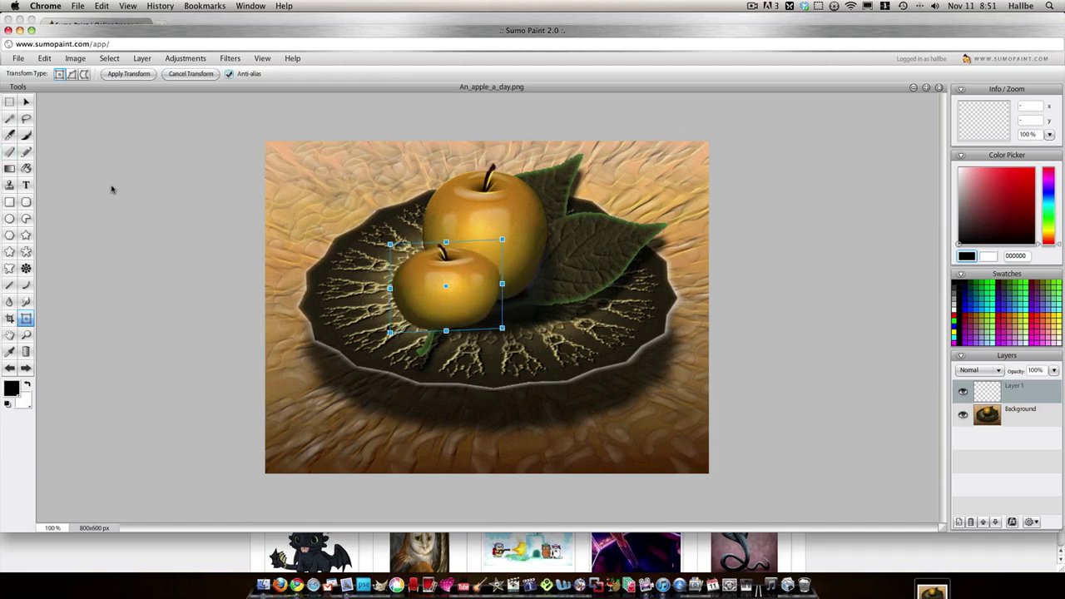
# Shift the small apple's hue toward green with Hue / Saturation
pyautogui.click(185, 58)
pyautogui.click(206, 128)
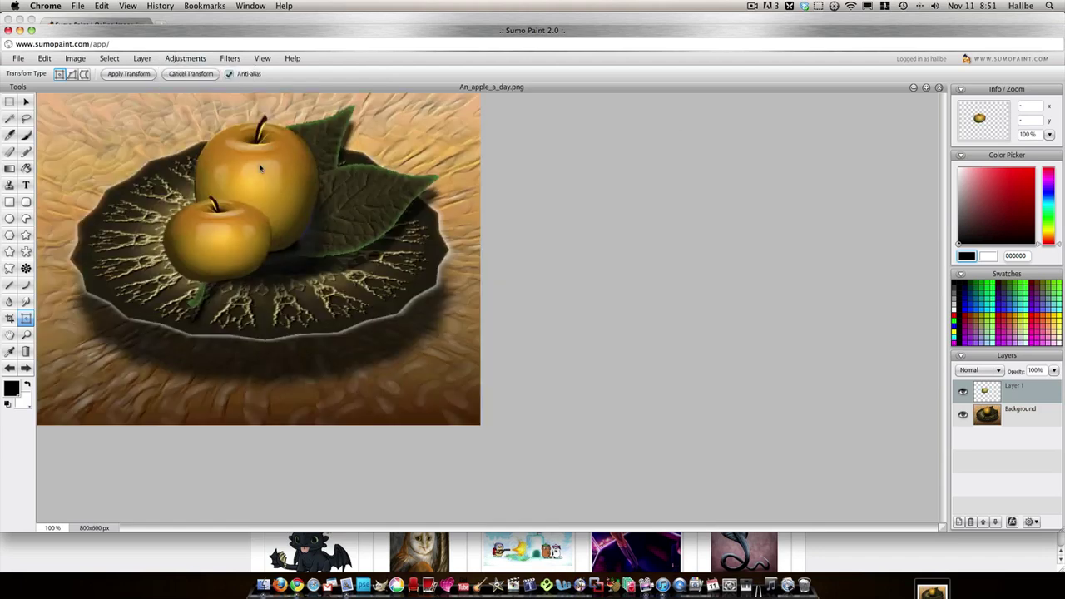
pyautogui.moveTo(494, 276); pyautogui.dragTo(536, 298)
# Confirm the green hue, then add a Drop Shadow with Distance 30 and Size 16×16
pyautogui.click(530, 336)
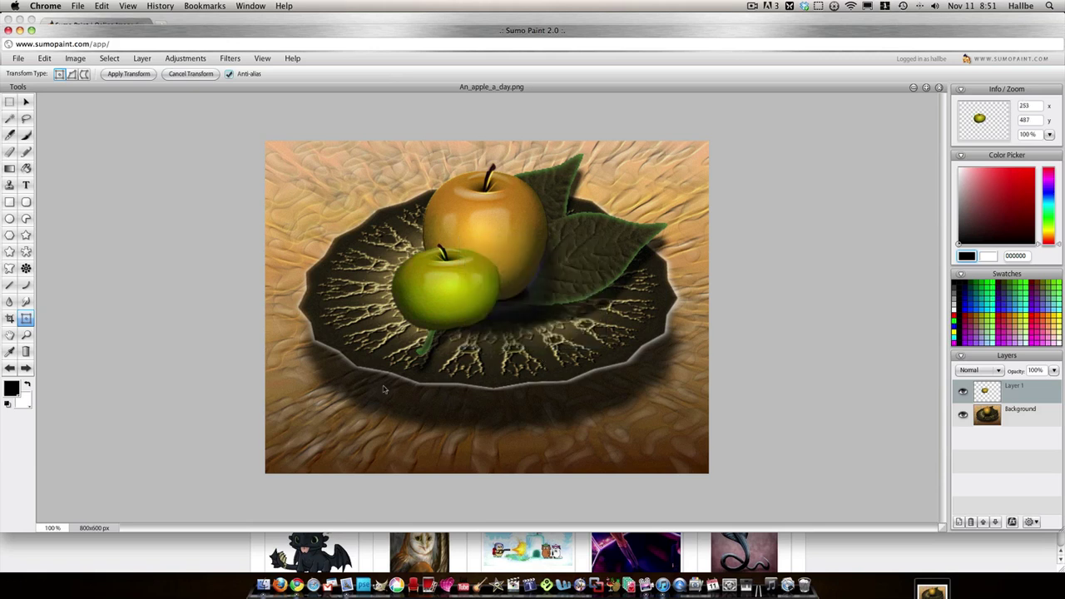
pyautogui.click(143, 58)
pyautogui.moveTo(188, 60)
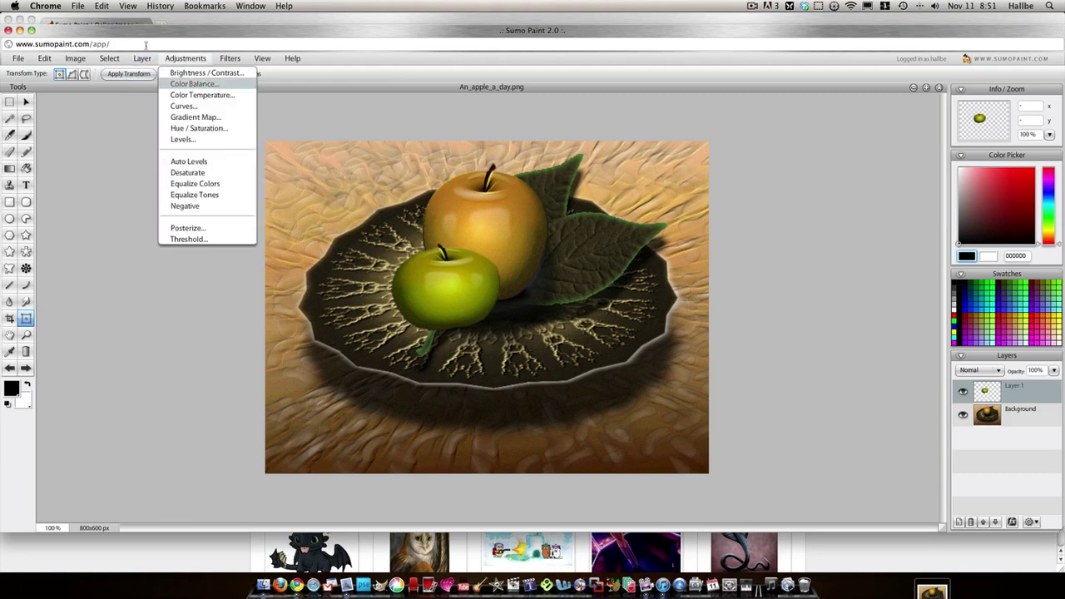
pyautogui.moveTo(142, 60)
pyautogui.moveTo(166, 117)
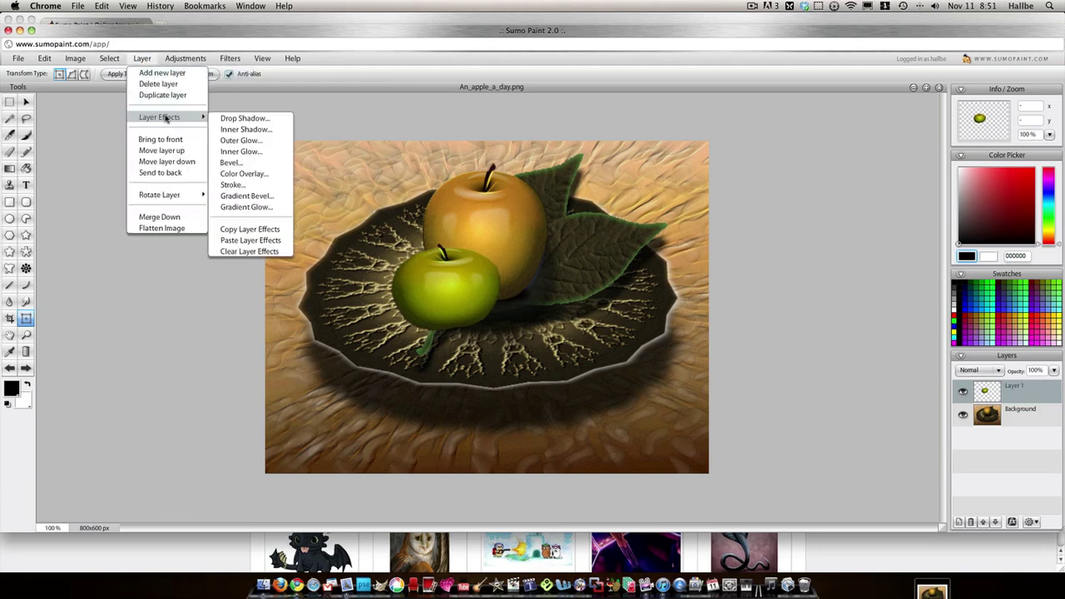
pyautogui.click(244, 118)
pyautogui.moveTo(584, 170); pyautogui.dragTo(836, 172)
pyautogui.moveTo(799, 232); pyautogui.dragTo(817, 236)
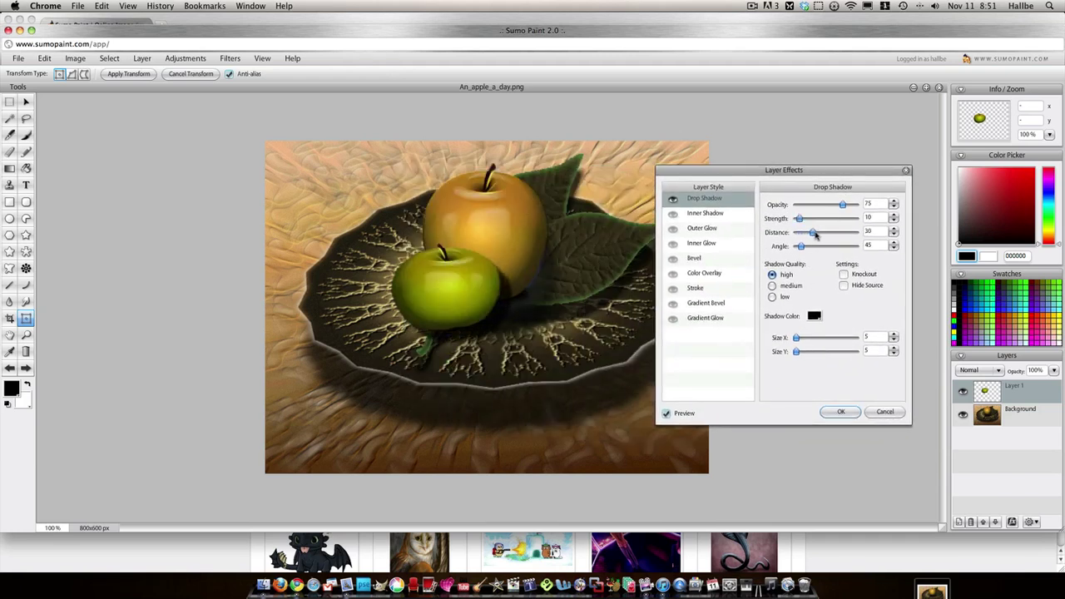
pyautogui.click(803, 340)
pyautogui.click(840, 411)
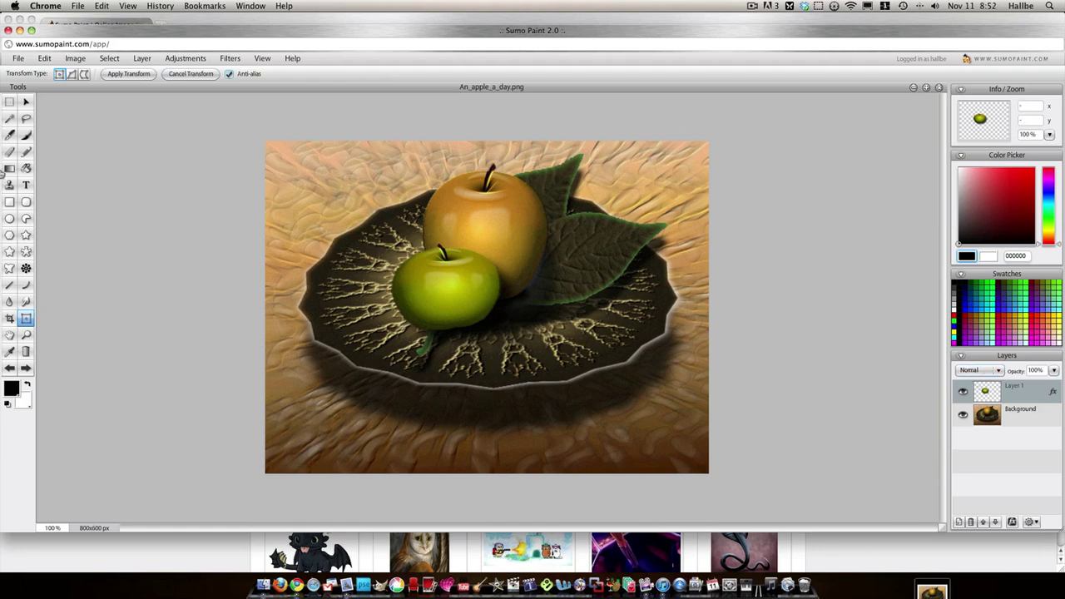
# Duplicate Layer 1 and move the green apple copy to the right on the plate
pyautogui.click(26, 101)
pyautogui.rightClick(993, 391)
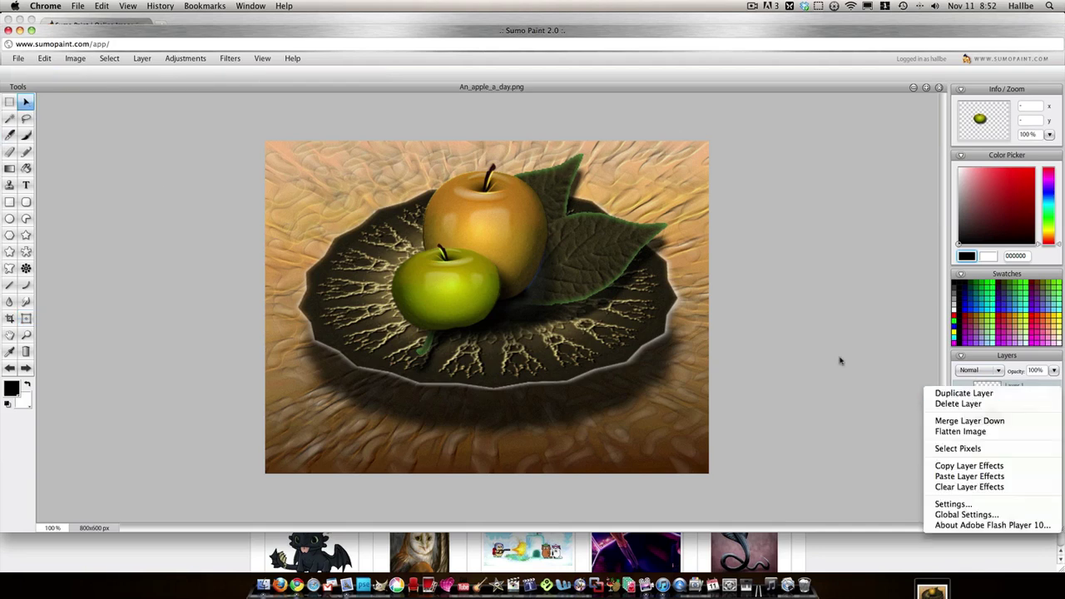
pyautogui.click(935, 393)
pyautogui.moveTo(457, 294); pyautogui.dragTo(553, 309)
# Narrow and corner-distort the apple copy, nestling it up-left against the first apple
pyautogui.rightClick(556, 306)
pyautogui.click(562, 310)
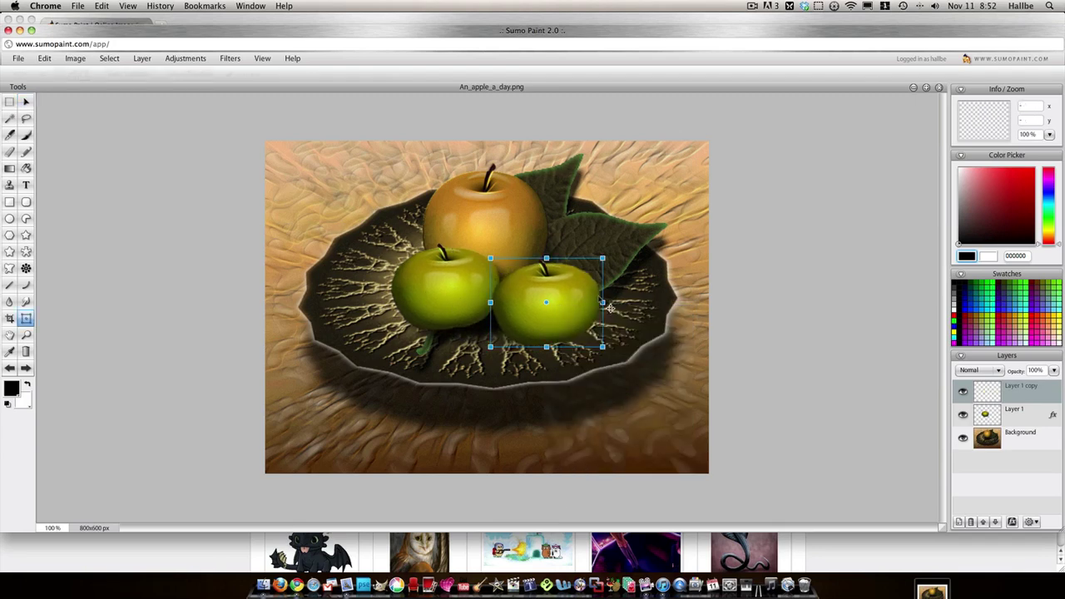
pyautogui.moveTo(602, 305)
pyautogui.mouseDown()
pyautogui.moveTo(548, 306)
pyautogui.moveTo(582, 303)
pyautogui.mouseUp()
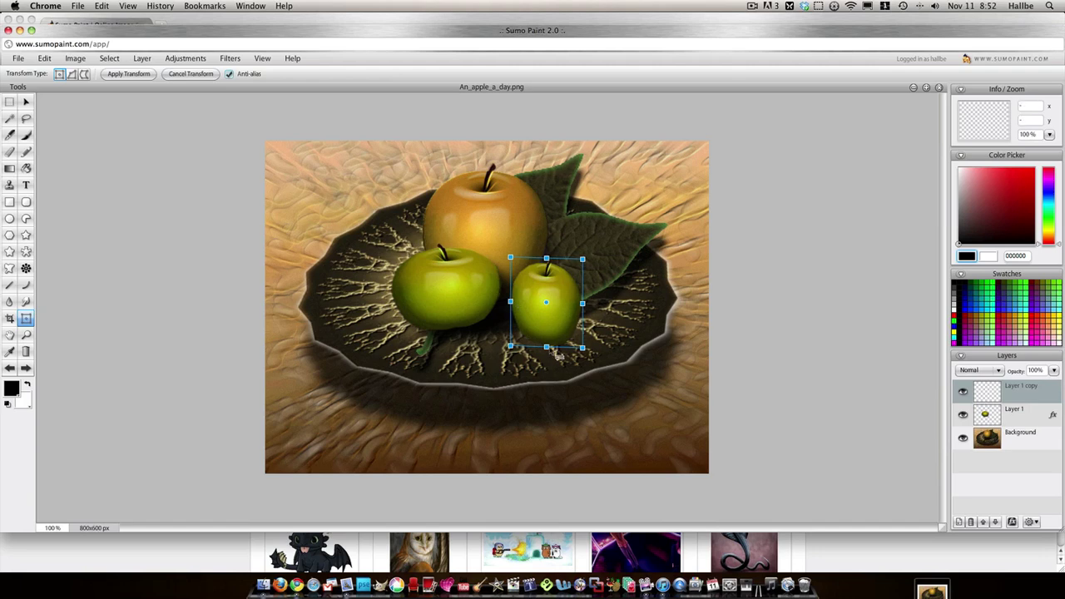
pyautogui.click(84, 74)
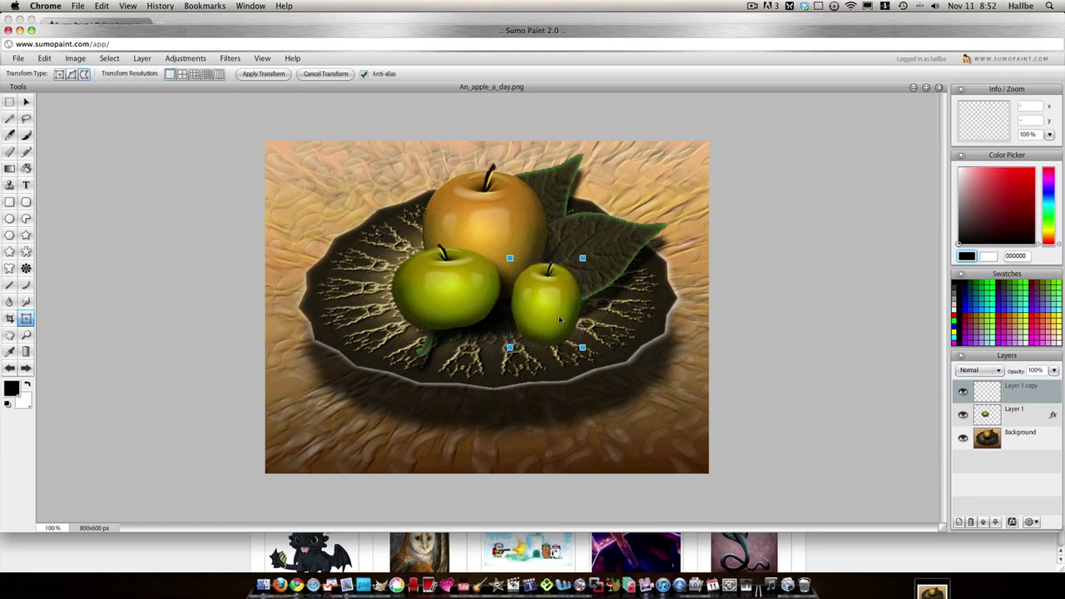
pyautogui.moveTo(581, 263); pyautogui.dragTo(579, 288)
pyautogui.moveTo(510, 352); pyautogui.dragTo(490, 355)
pyautogui.moveTo(584, 349); pyautogui.dragTo(582, 359)
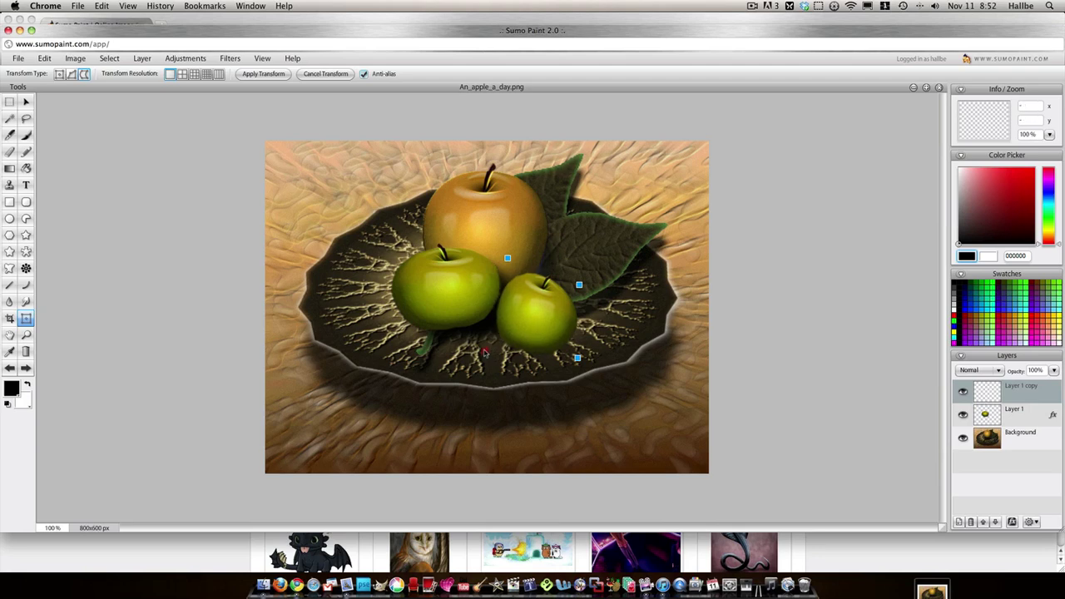
pyautogui.moveTo(516, 339); pyautogui.dragTo(493, 325)
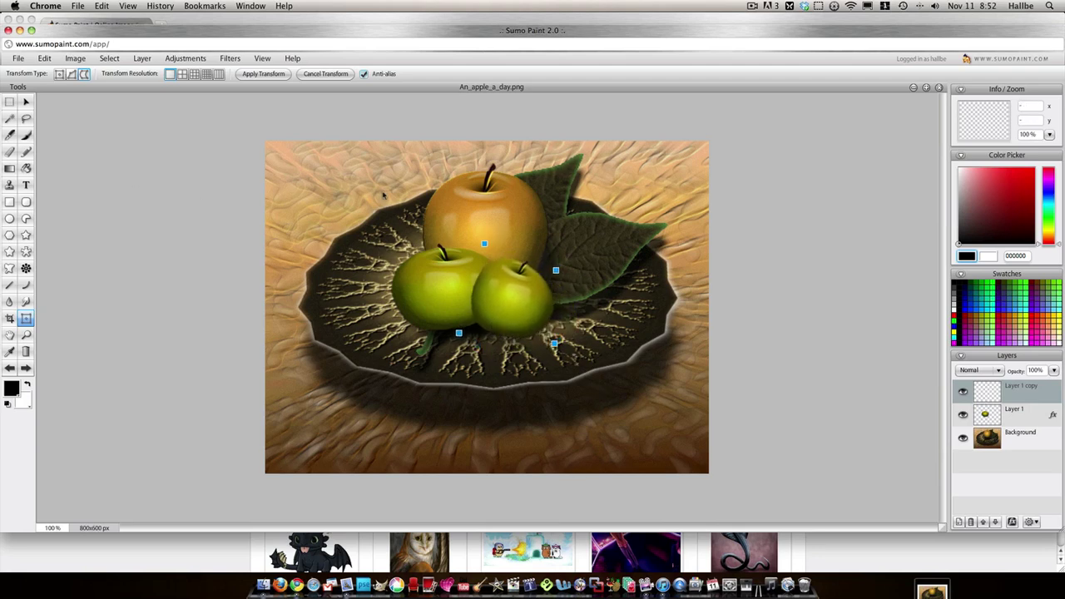
# Copy Layer 1's layer effects and paste them onto Layer 1 copy
pyautogui.rightClick(1004, 414)
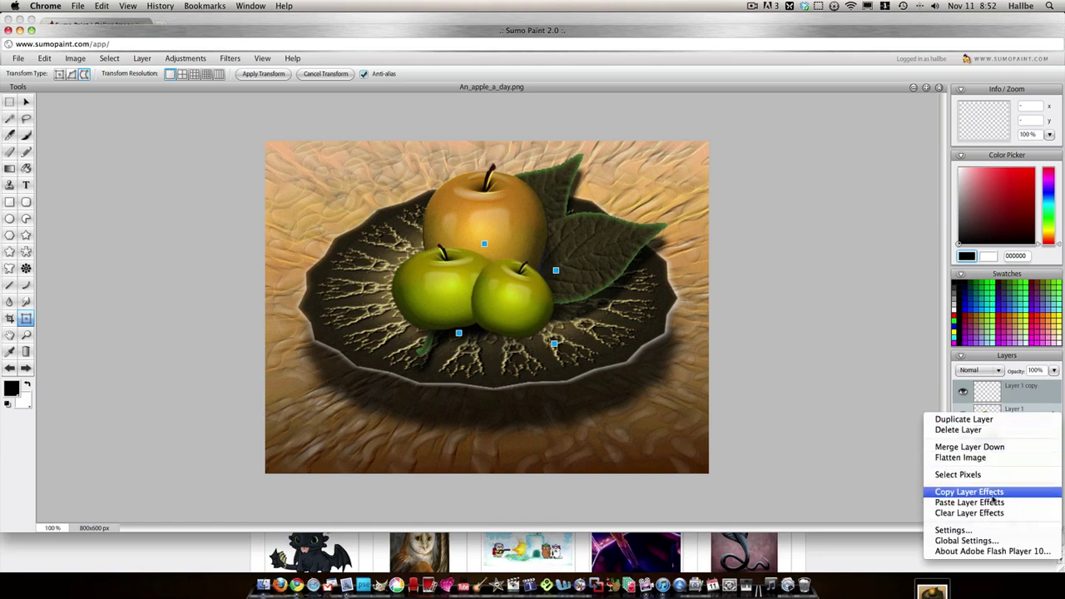
pyautogui.click(991, 491)
pyautogui.rightClick(999, 398)
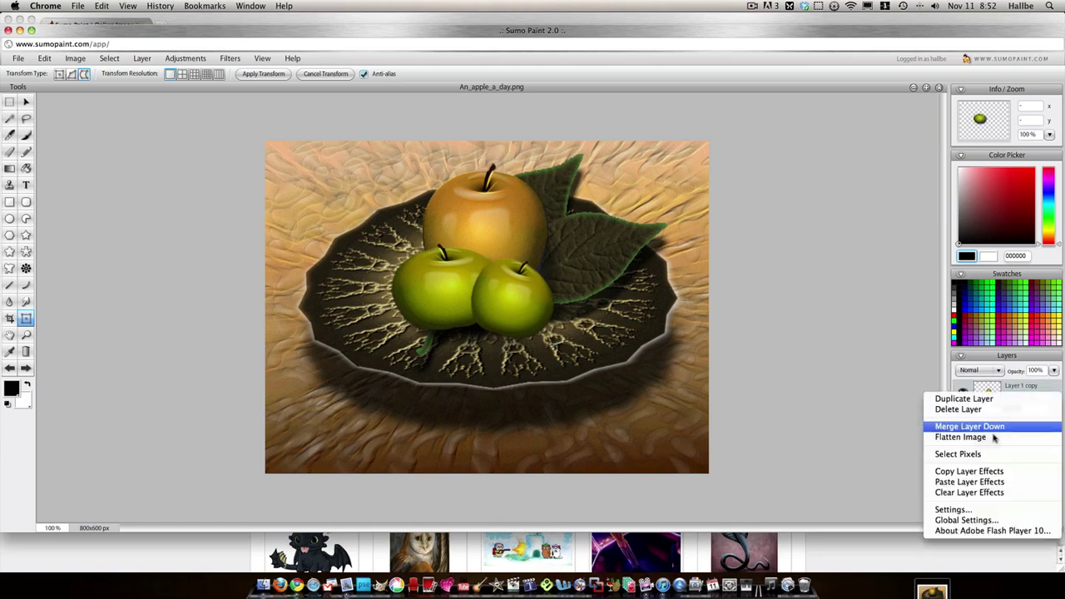
pyautogui.click(975, 482)
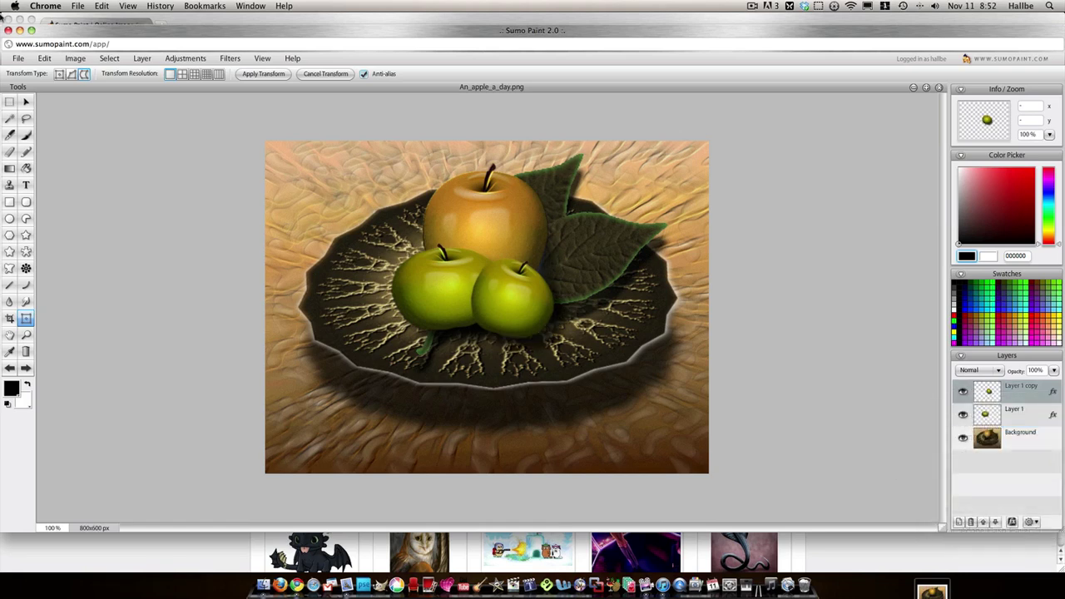